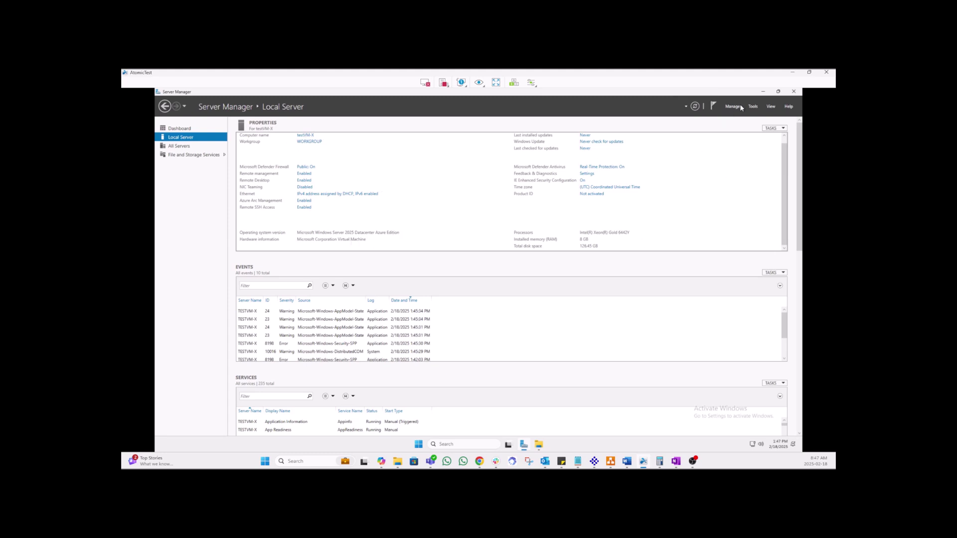
- Launch Registry Editor from the Start search and minimize Server Manager
click(418, 445)
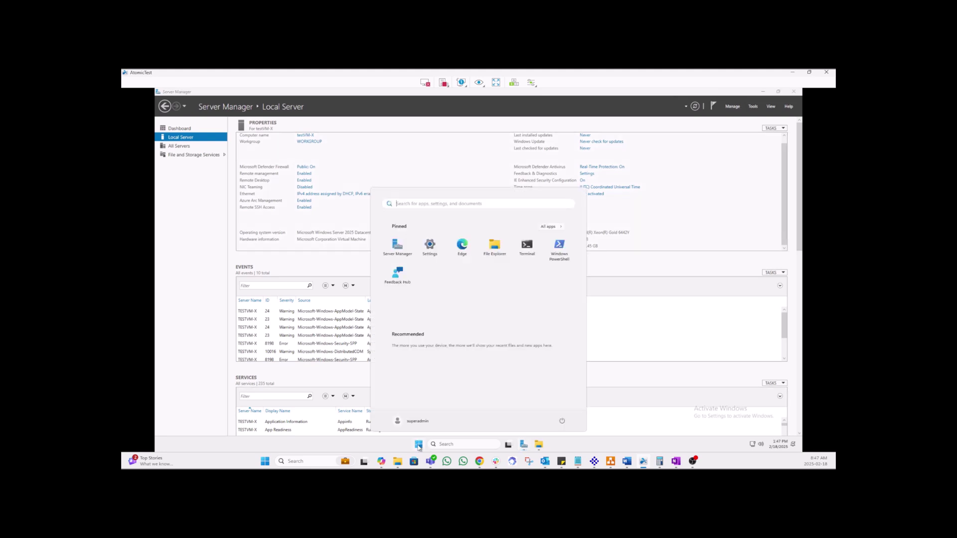
text(reg)
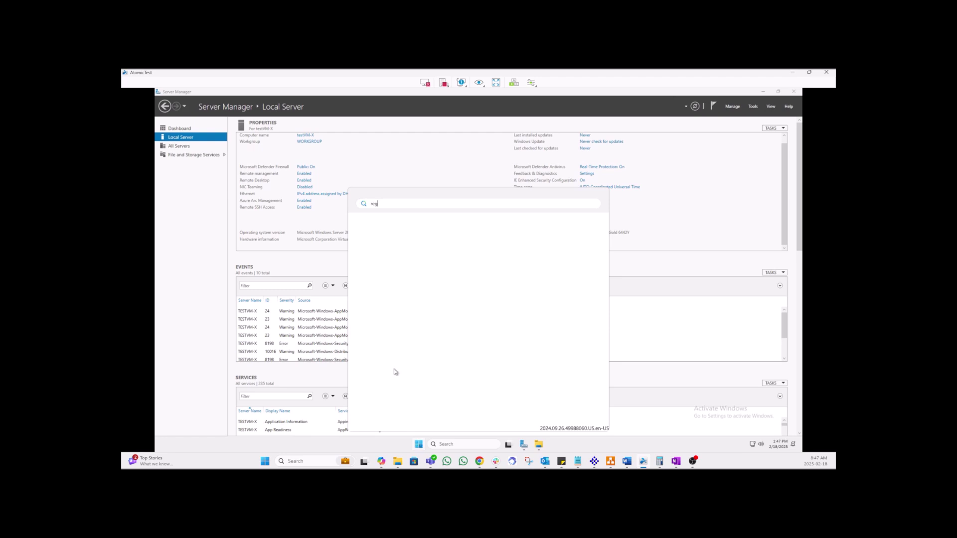
text(istry Editor)
click(394, 260)
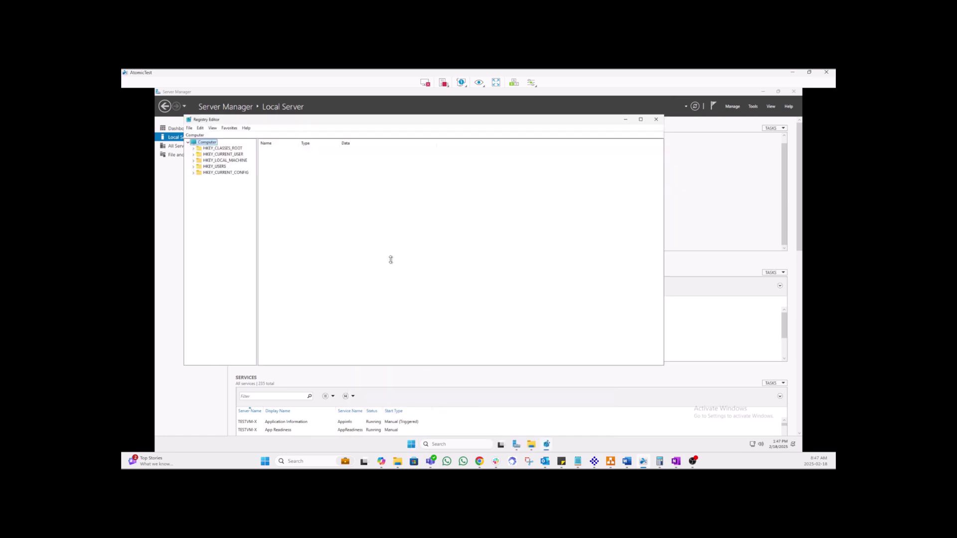
click(762, 94)
click(761, 93)
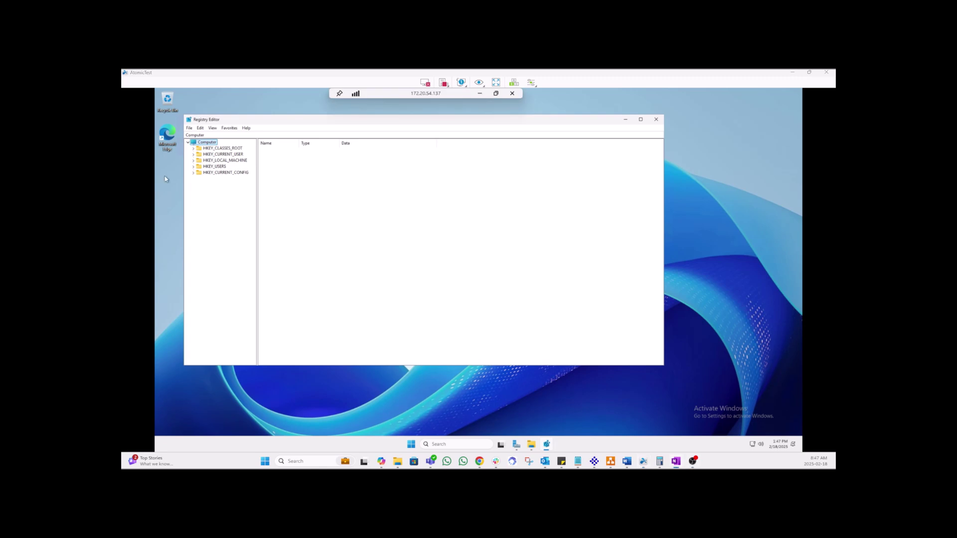
- Expand HKLM > SOFTWARE > Microsoft > Windows NT and select CurrentVersion
double_click(234, 161)
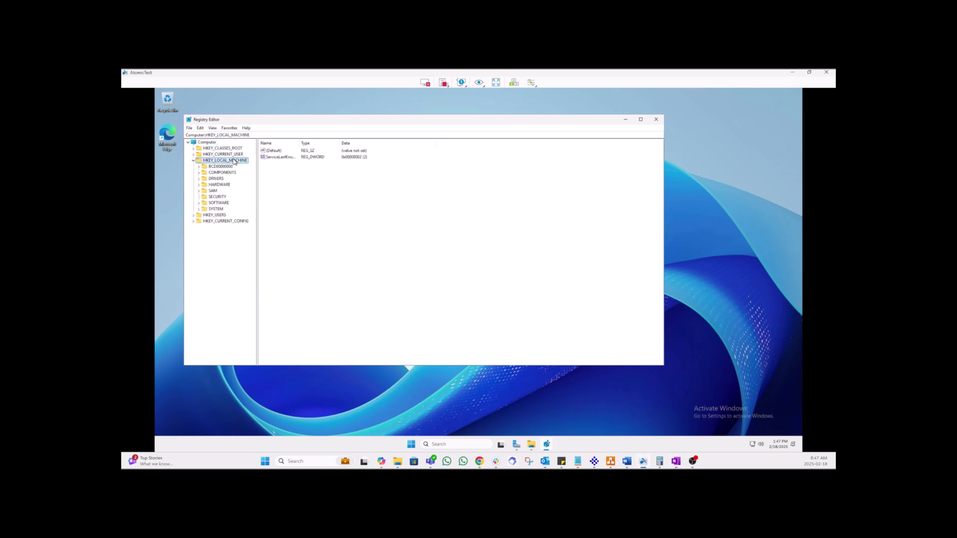
double_click(222, 204)
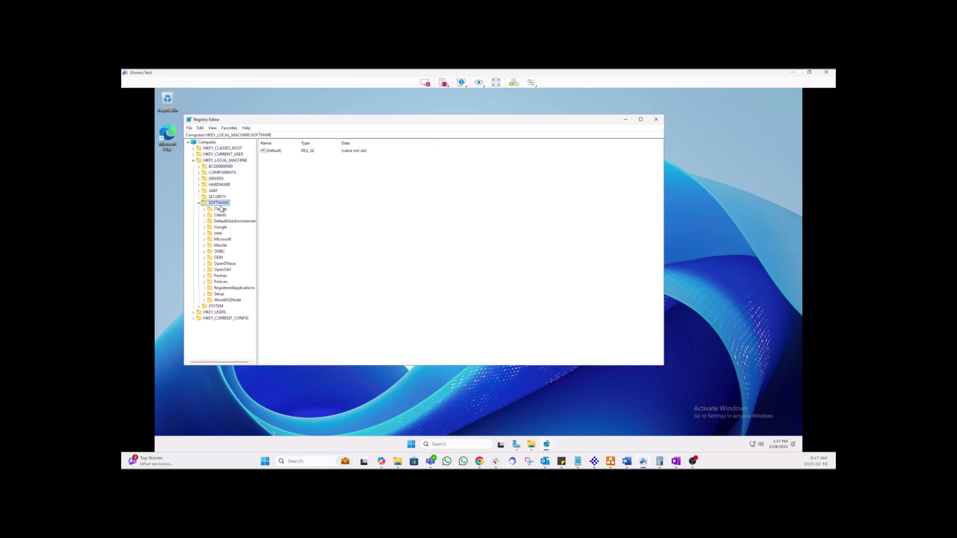
double_click(222, 240)
scroll(230, 282, down, 10)
click(229, 281)
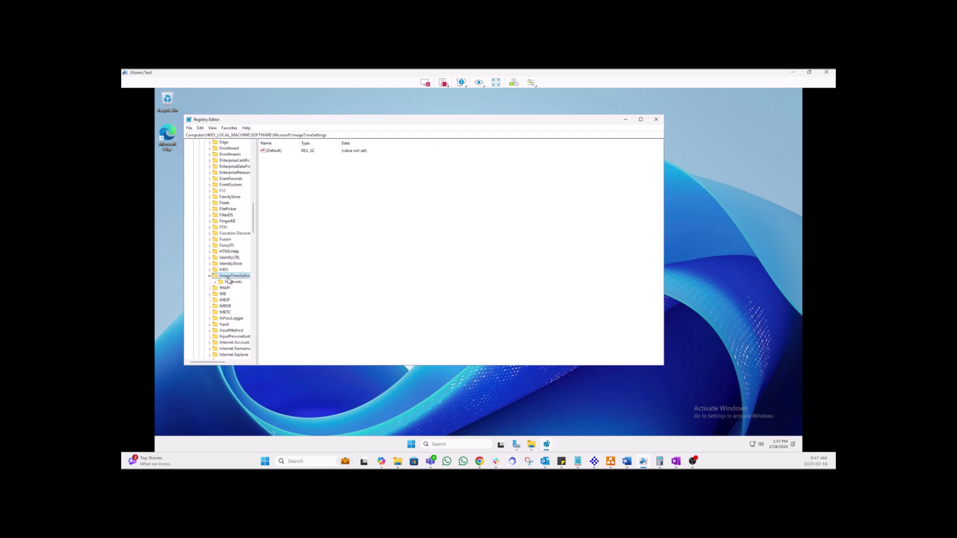
key(w)
scroll(227, 305, down, 6)
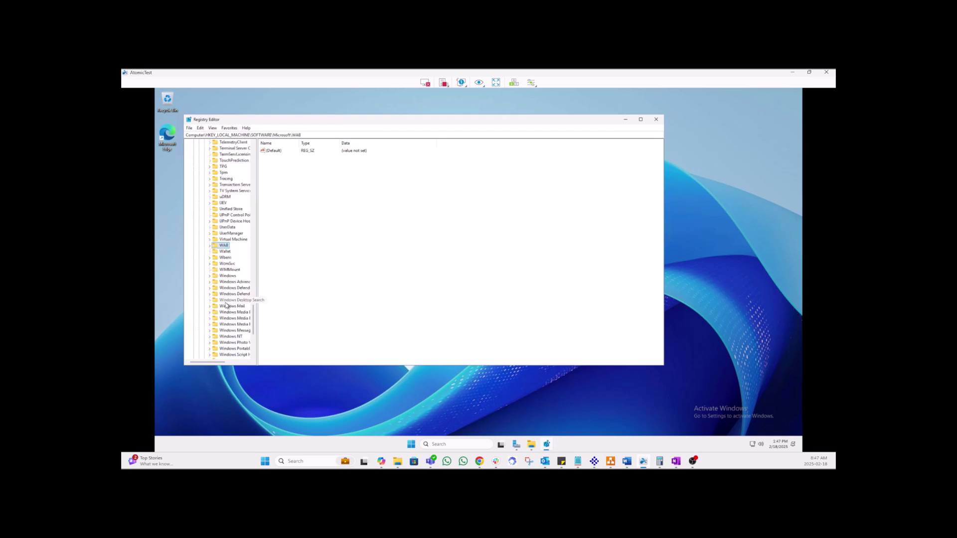
double_click(234, 337)
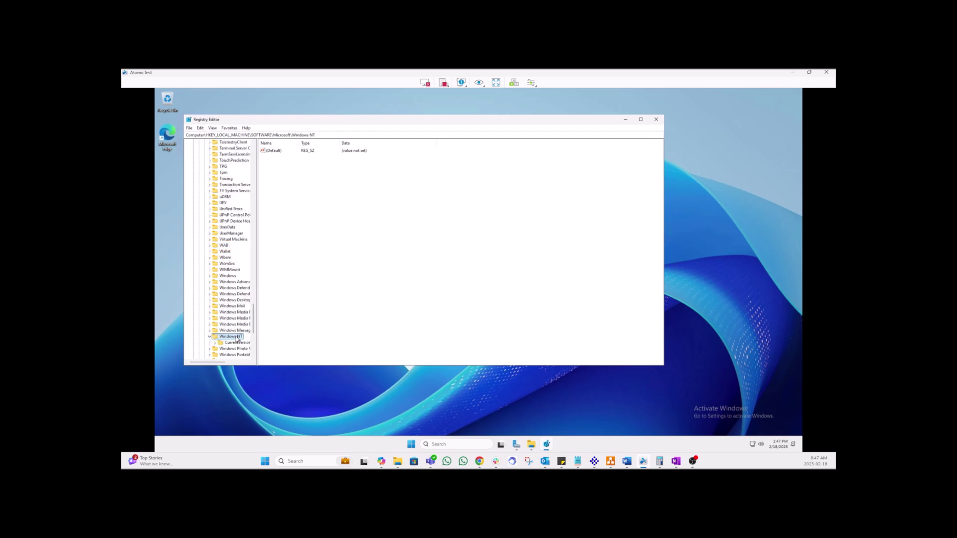
scroll(238, 304, down, 2)
click(236, 306)
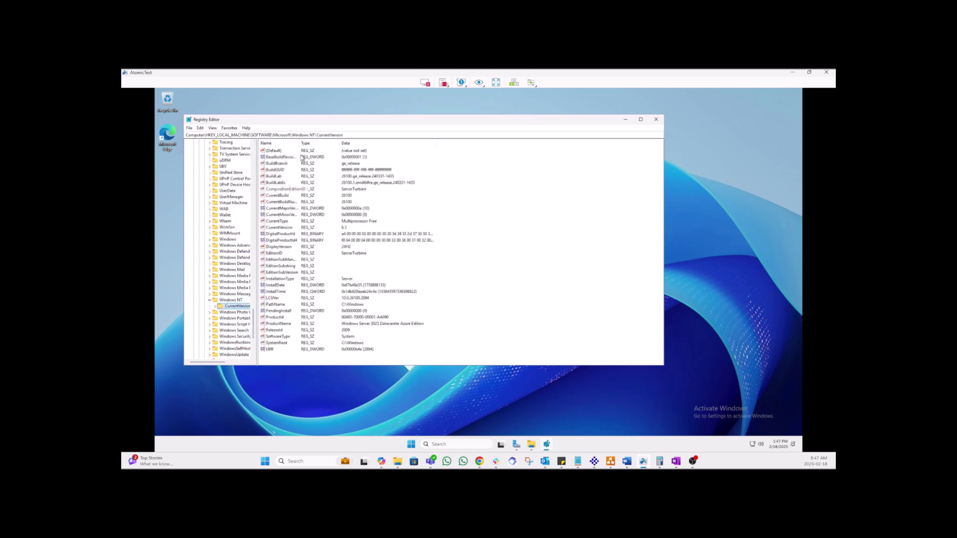
- Change CompositionEditionID and EditionID from ServerTurbine to ServerStandard
drag(299, 142, 328, 143)
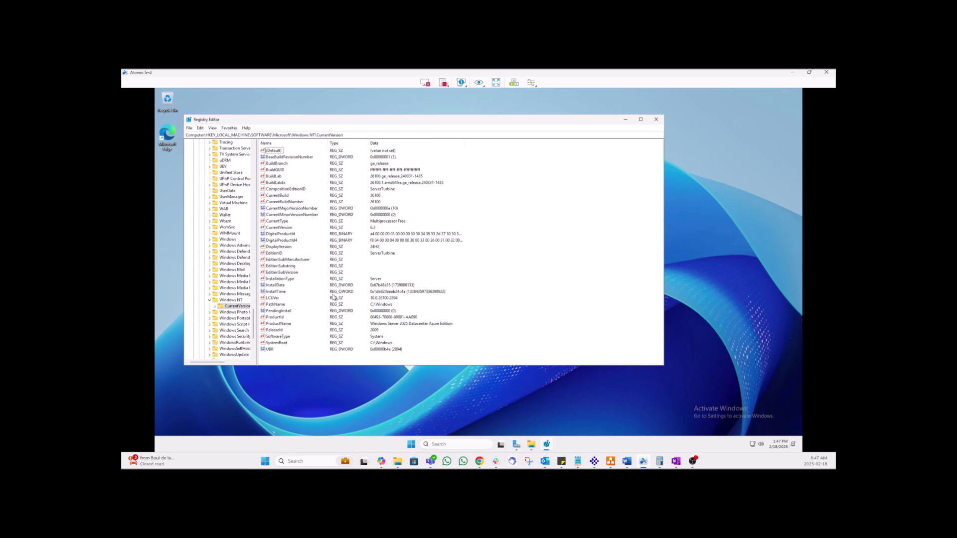
double_click(294, 189)
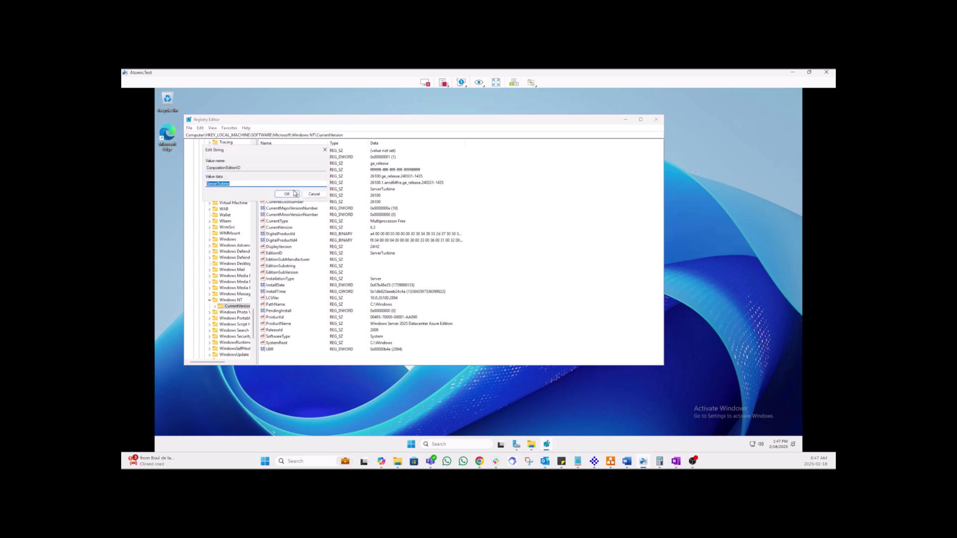
click(230, 184)
drag(230, 184, 214, 184)
text(Standard)
click(287, 194)
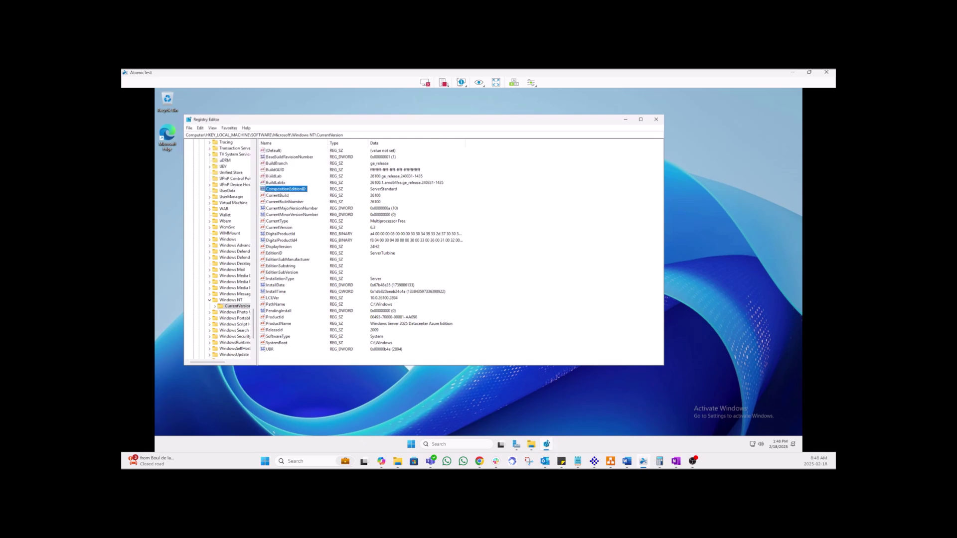
click(273, 254)
double_click(274, 253)
text(ServerStandard)
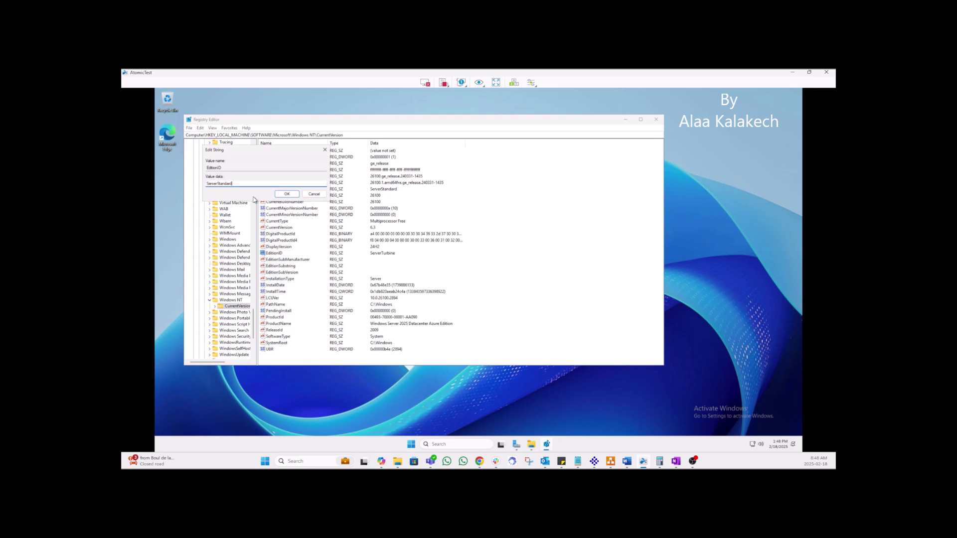
click(287, 194)
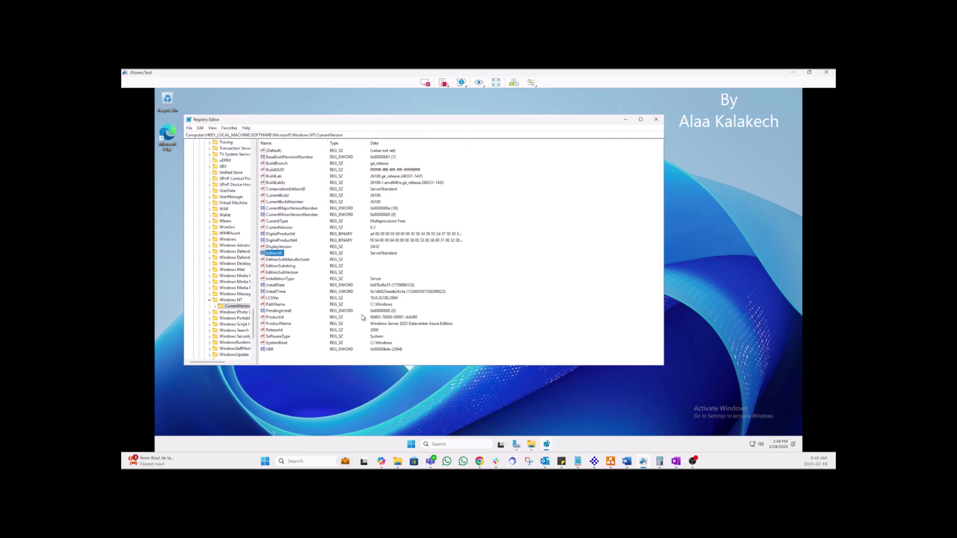
- Replace 'Datacenter Azure Edition' in ProductName to make it 'Windows Server 2025 Standard'
double_click(284, 324)
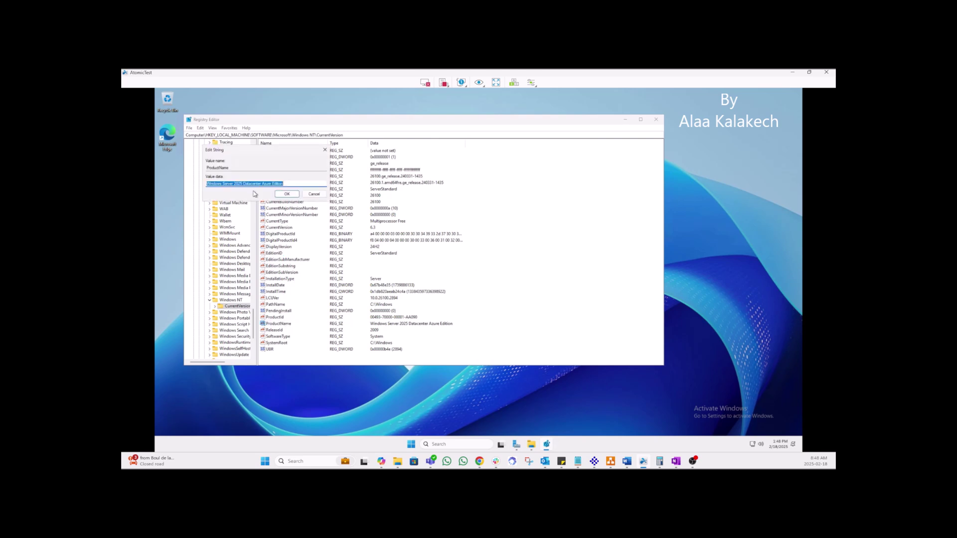
click(244, 183)
drag(242, 183, 284, 183)
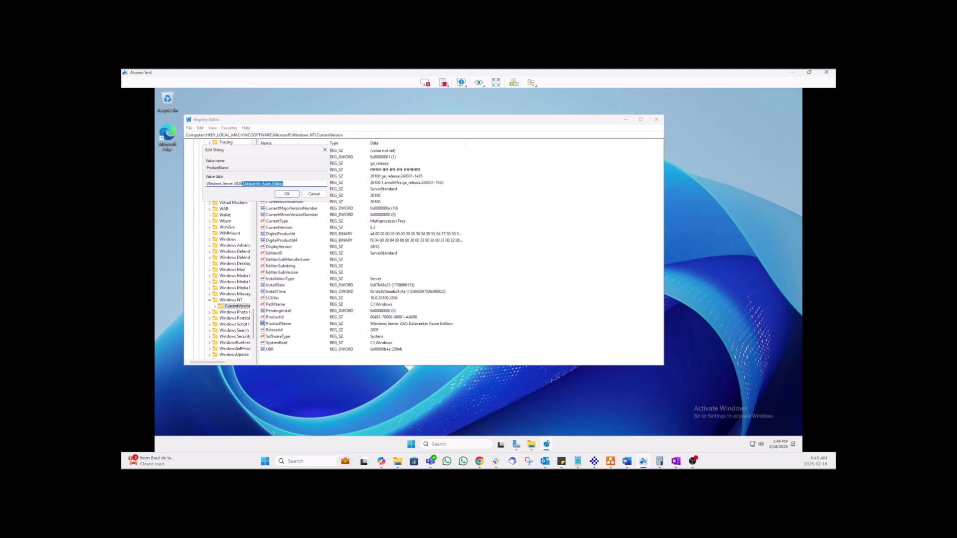
text(Standard)
click(287, 193)
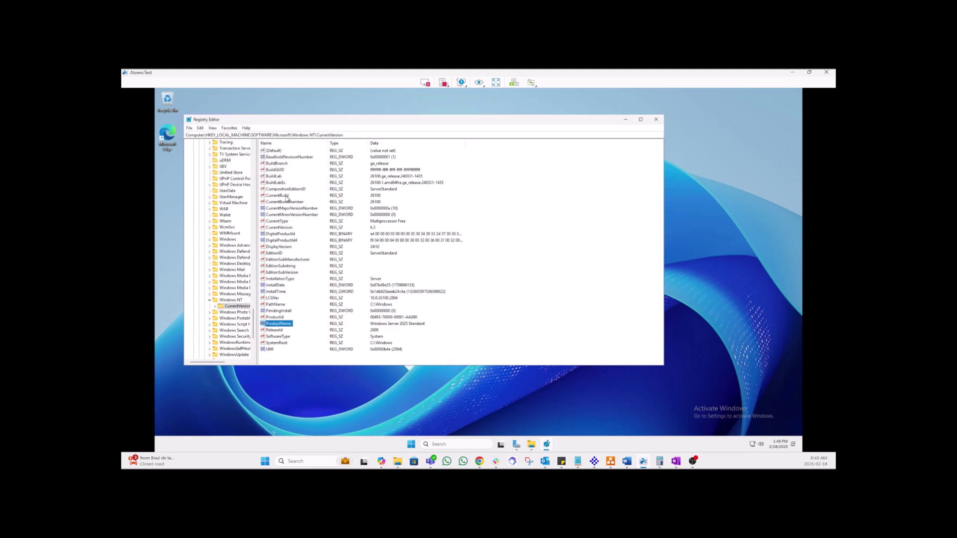
- Close Registry Editor and run setup from DVD Drive (D:) in File Explorer
click(655, 120)
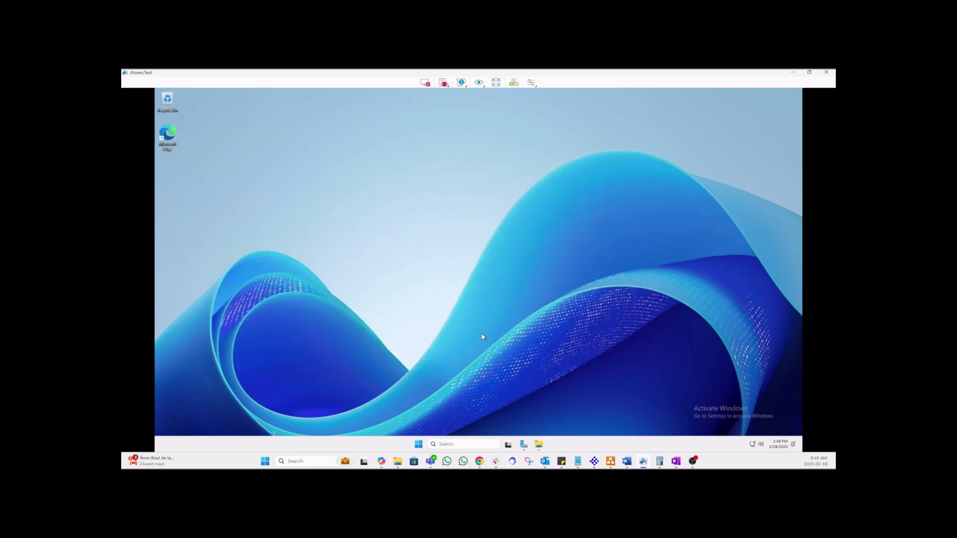
click(539, 444)
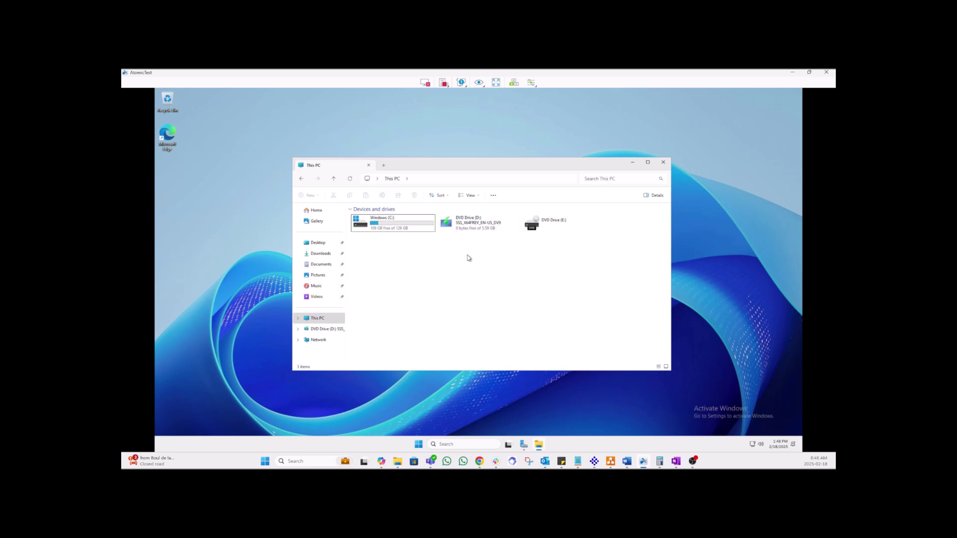
double_click(468, 223)
double_click(373, 286)
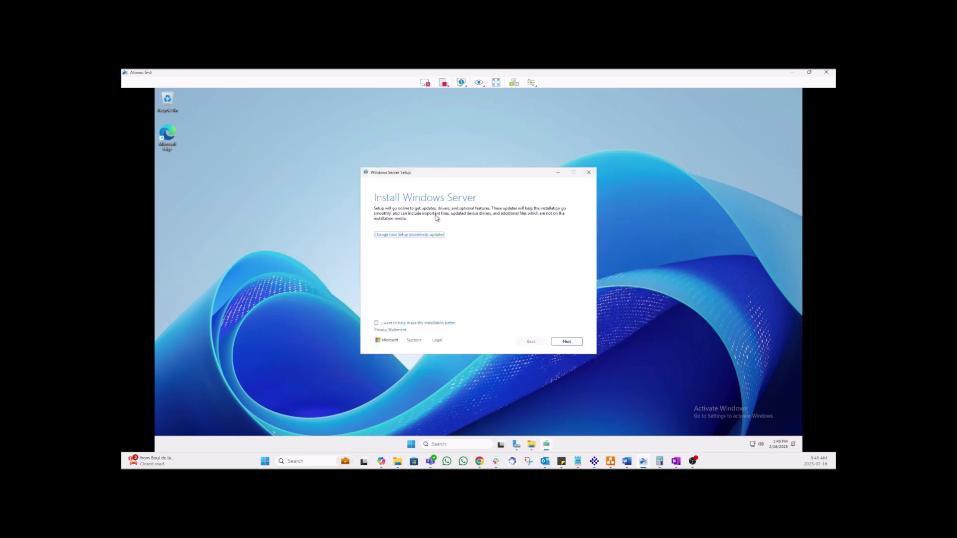
- Tell Setup not to download updates right now
click(412, 235)
click(401, 249)
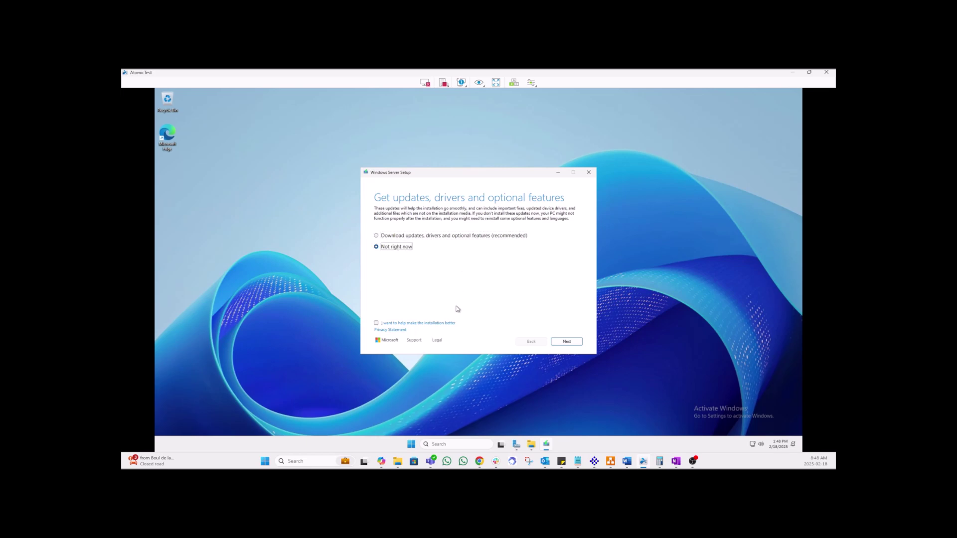
click(559, 342)
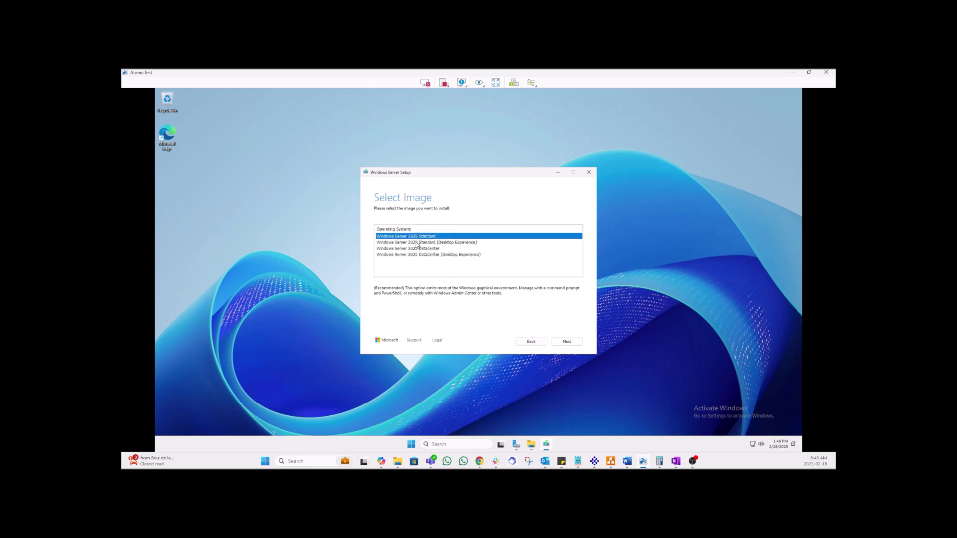
- Select Windows Server 2025 Standard (Desktop Experience) and accept the license terms
click(418, 243)
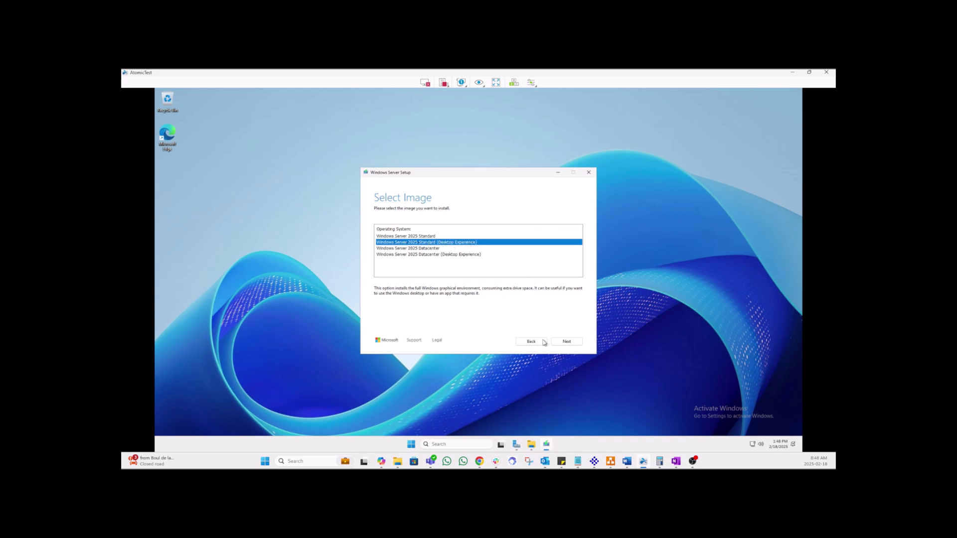
click(568, 342)
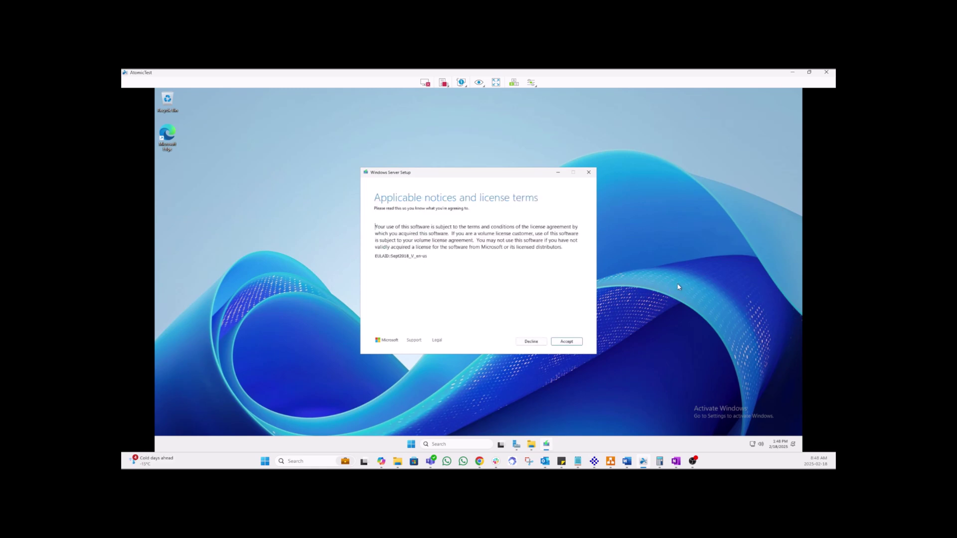
click(567, 342)
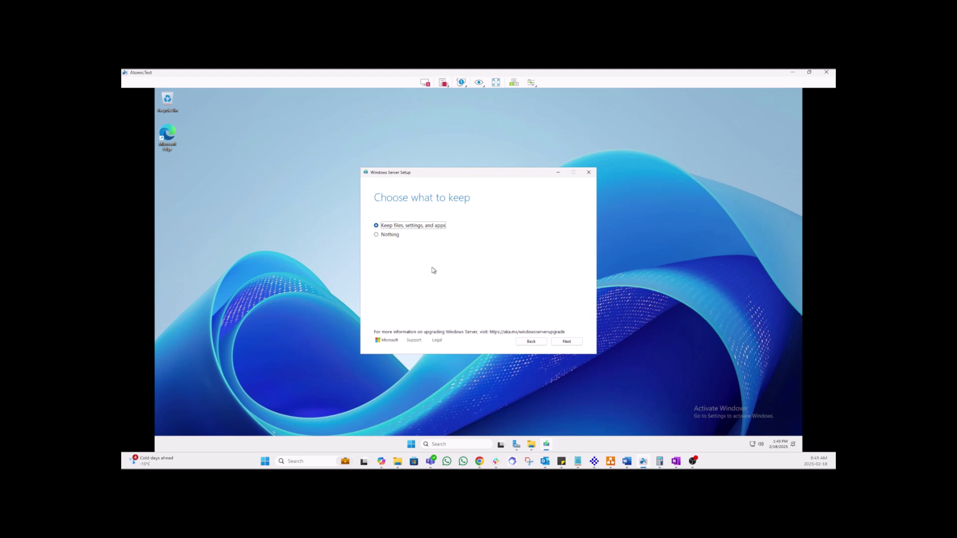
- Keep files, settings and apps, dismiss the remote session warning, and start installing
click(565, 343)
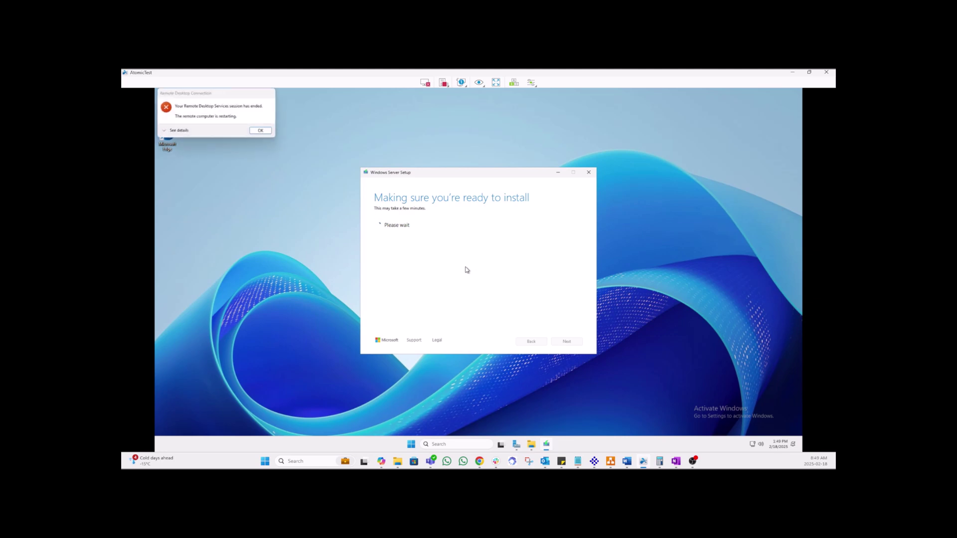
click(260, 130)
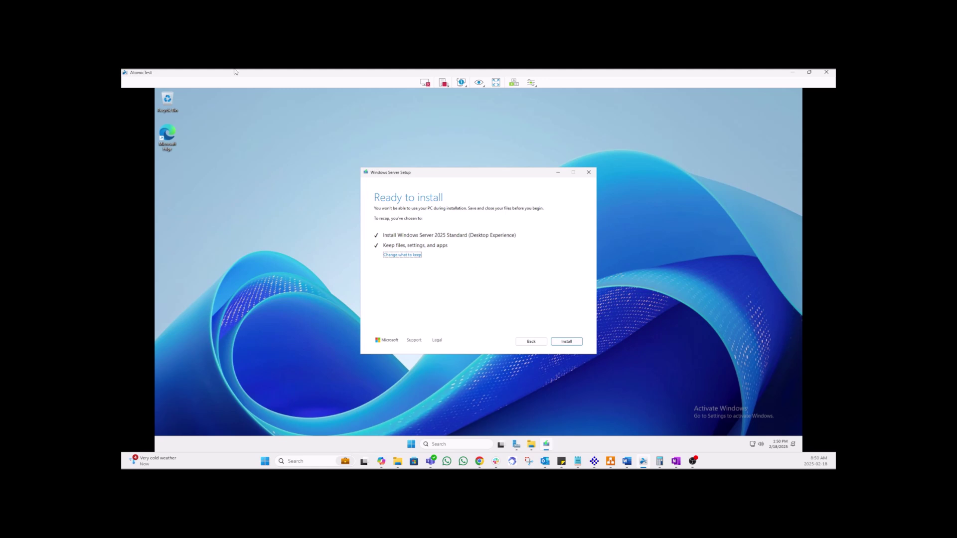
click(567, 341)
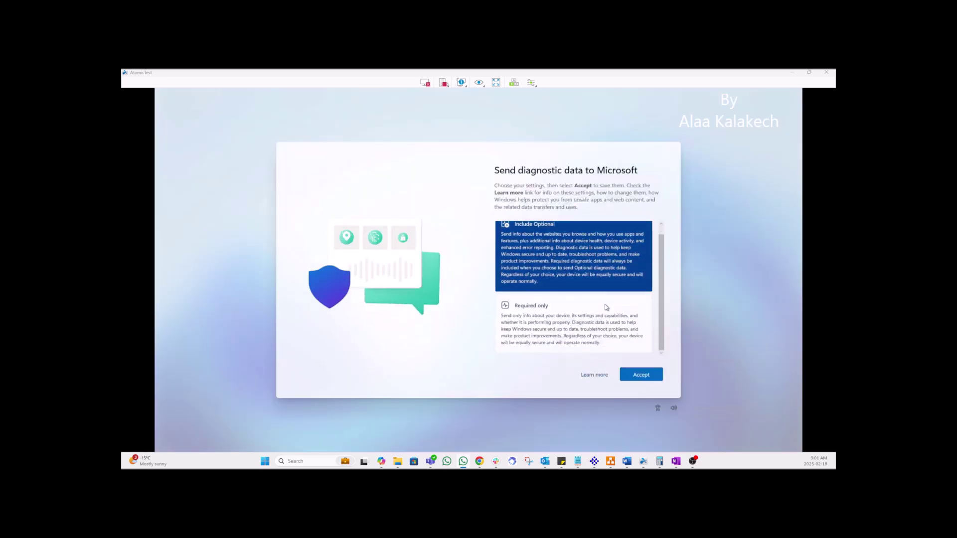
- Choose Required only diagnostic data and accept it
click(619, 337)
click(642, 375)
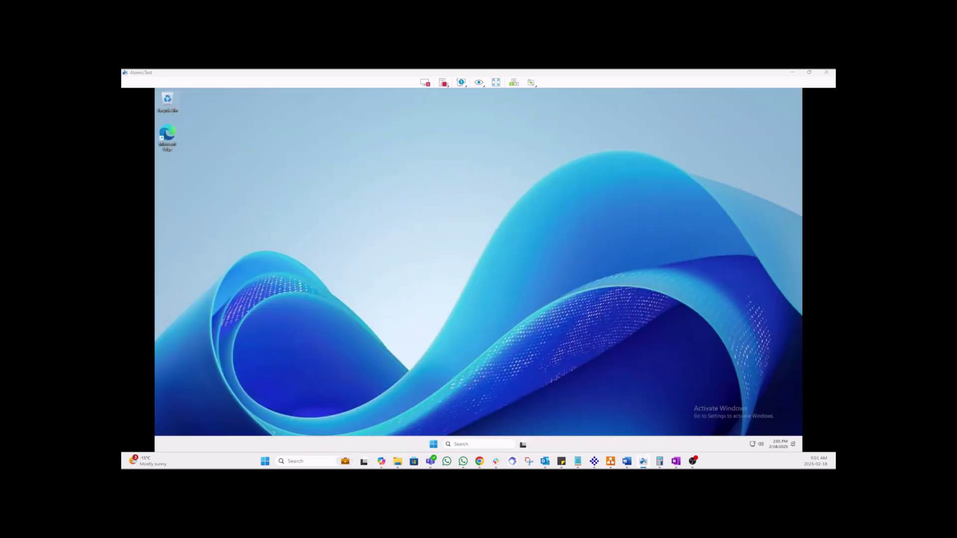
- Launch Server Manager from Start, show the Local Server page, and maximize the window
click(434, 445)
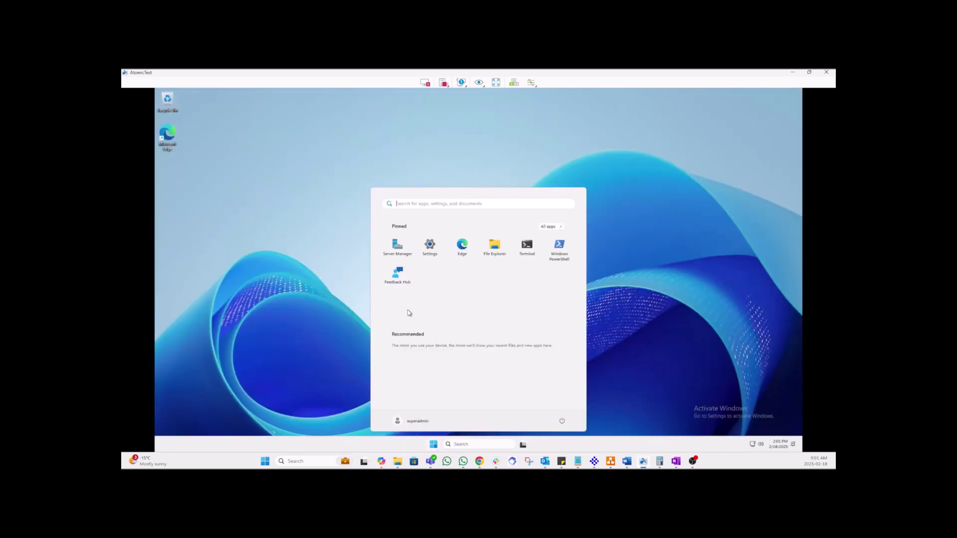
click(385, 254)
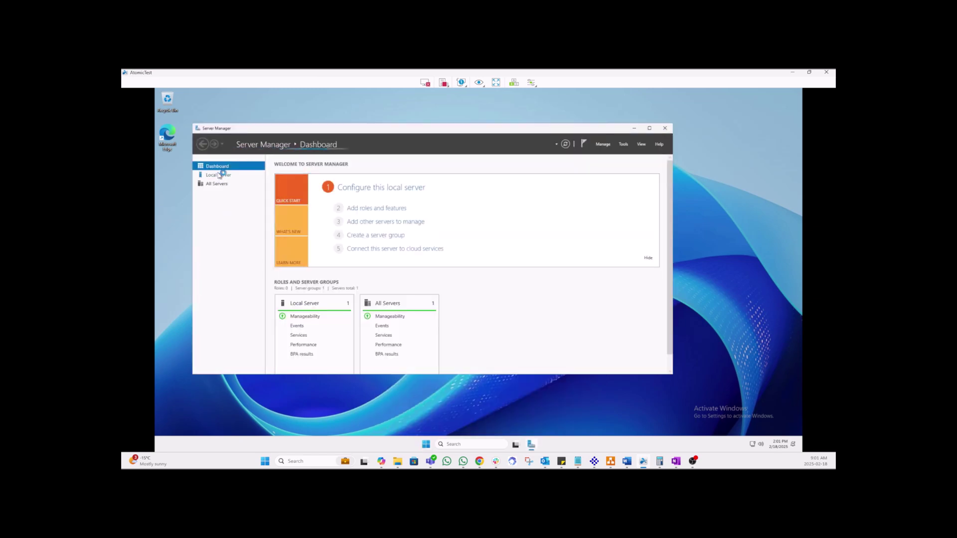
click(220, 175)
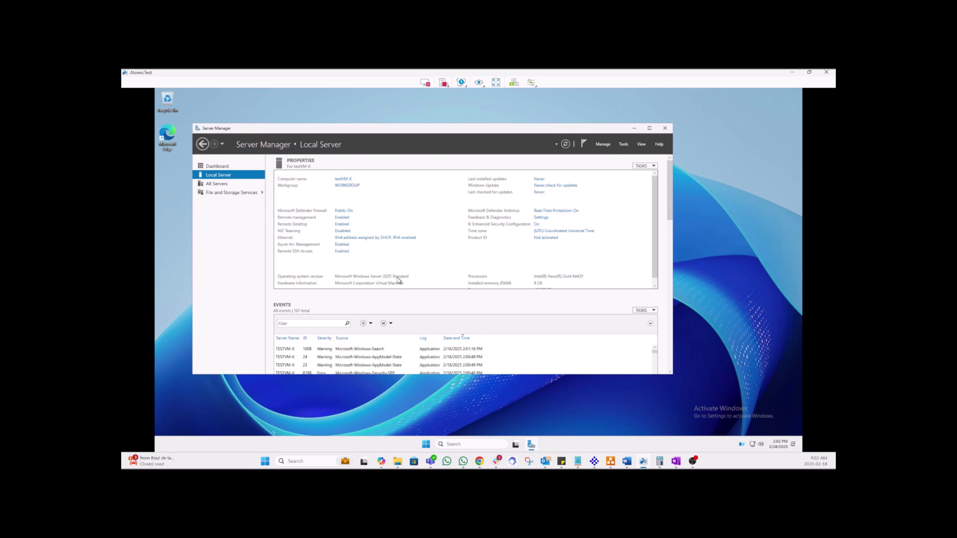
click(649, 128)
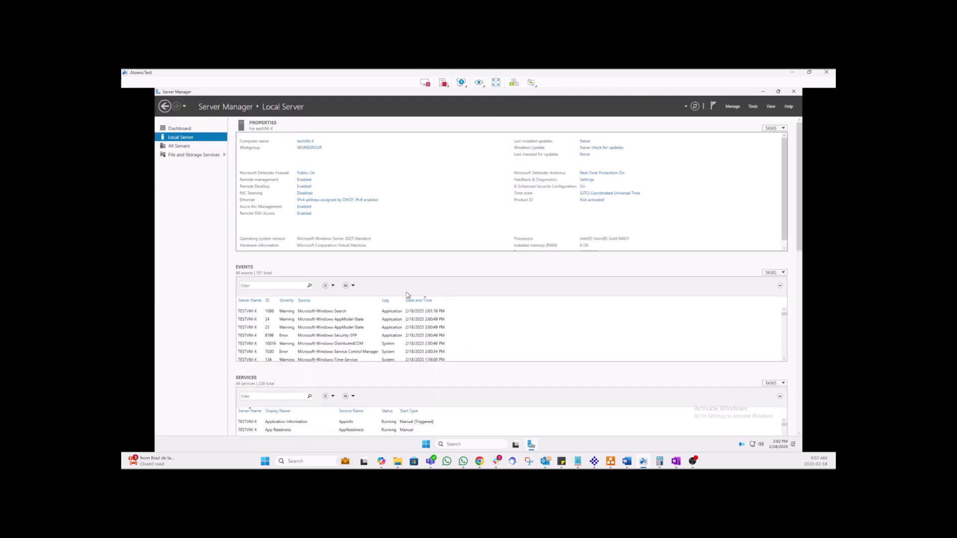